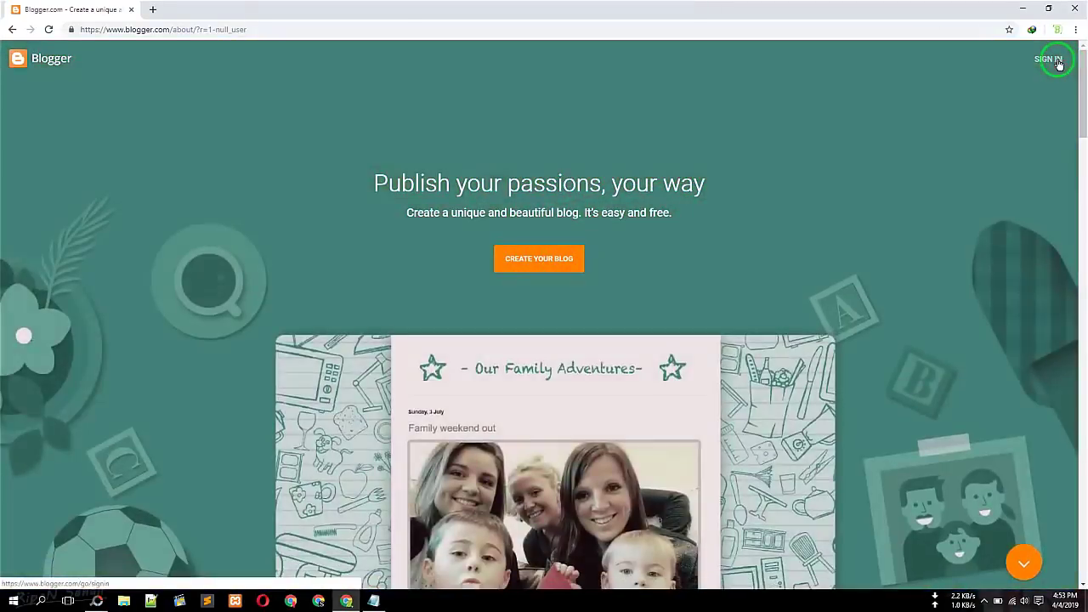
Sign in to Blogger with the Google account already listed in the account chooser.
{"action": "left_click", "coordinate": [1048, 60]}
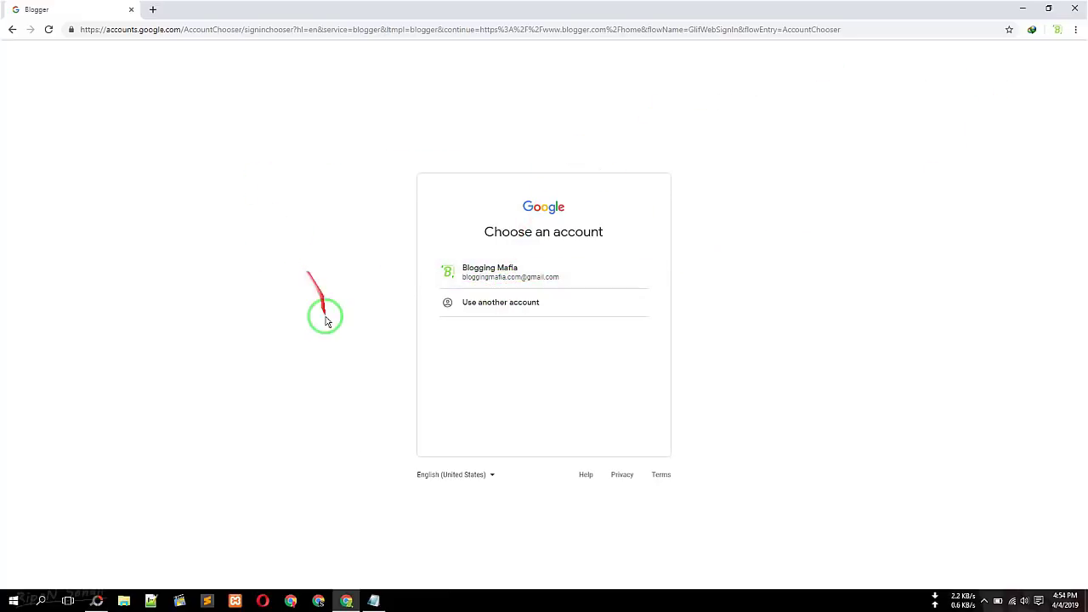
{"action": "left_click", "coordinate": [512, 287]}
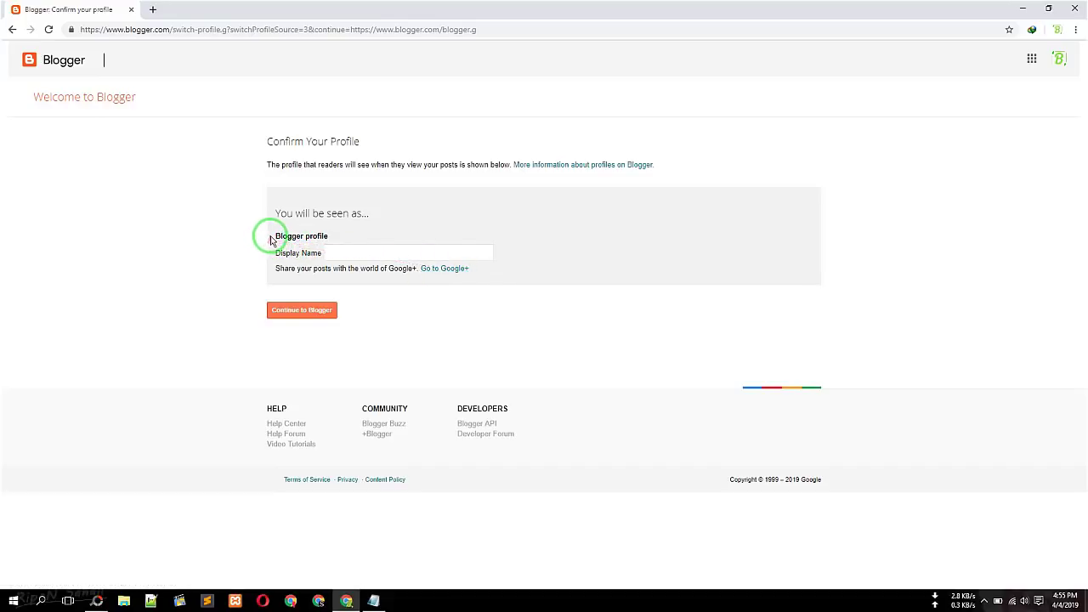
{"action": "mouse_move", "coordinate": [269, 238]}
{"action": "left_mouse_down"}
{"action": "mouse_move", "coordinate": [314, 246]}
{"action": "mouse_move", "coordinate": [207, 122]}
{"action": "mouse_move", "coordinate": [97, 29]}
{"action": "left_mouse_up"}
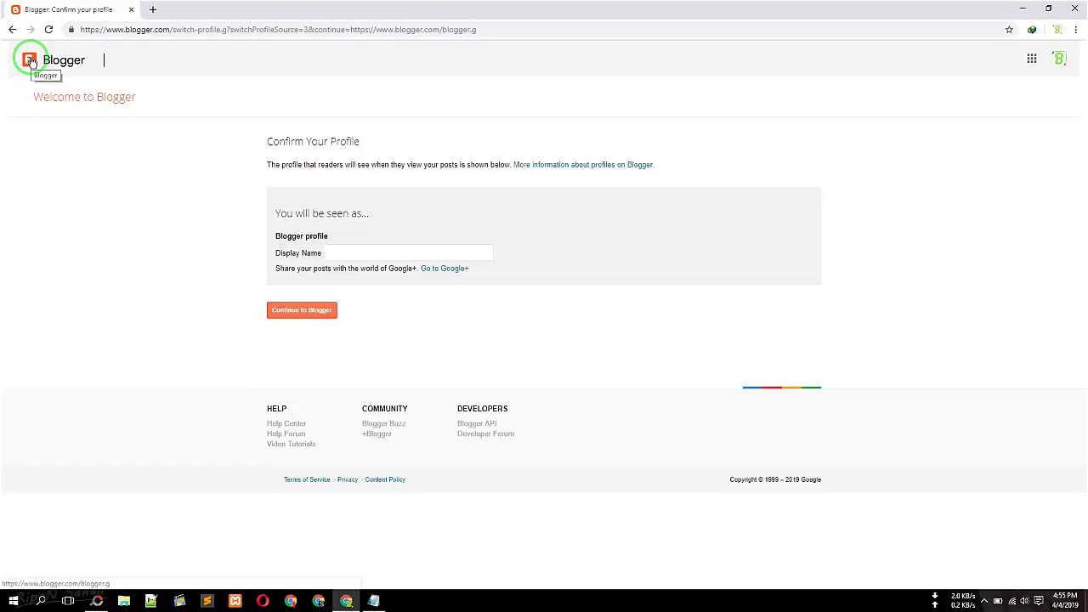
{"action": "left_click_drag", "start_coordinate": [31, 61], "coordinate": [340, 238]}
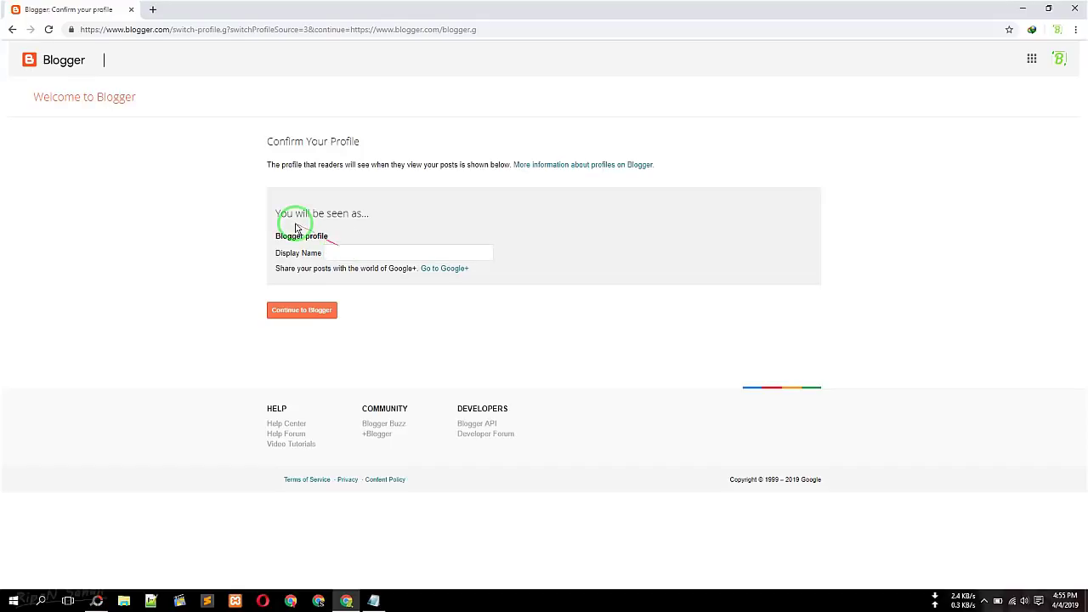
{"action": "left_click_drag", "start_coordinate": [306, 237], "coordinate": [331, 242]}
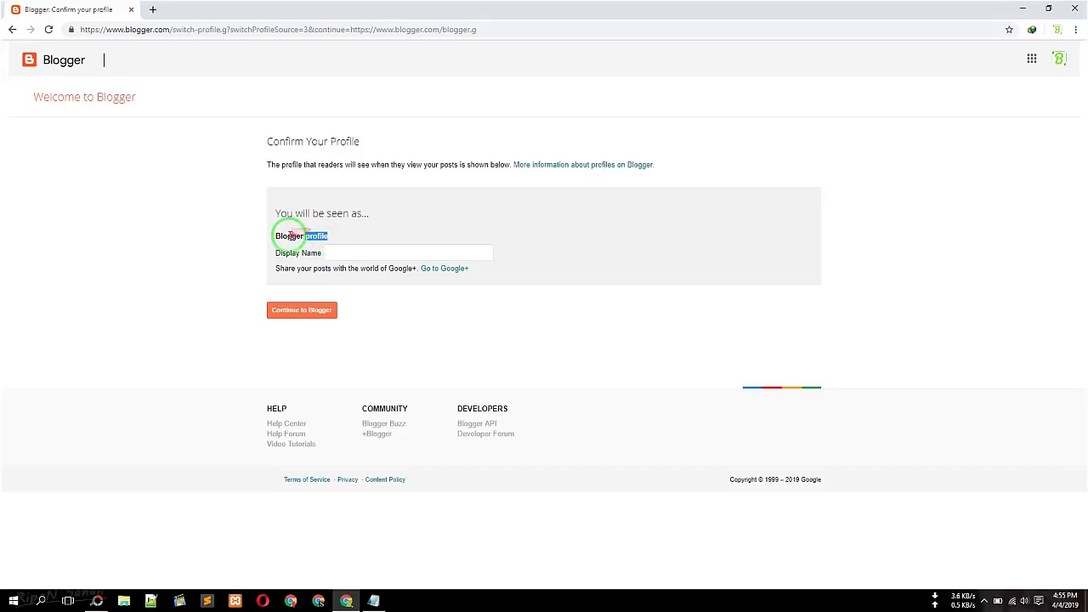
{"action": "left_click", "coordinate": [289, 235]}
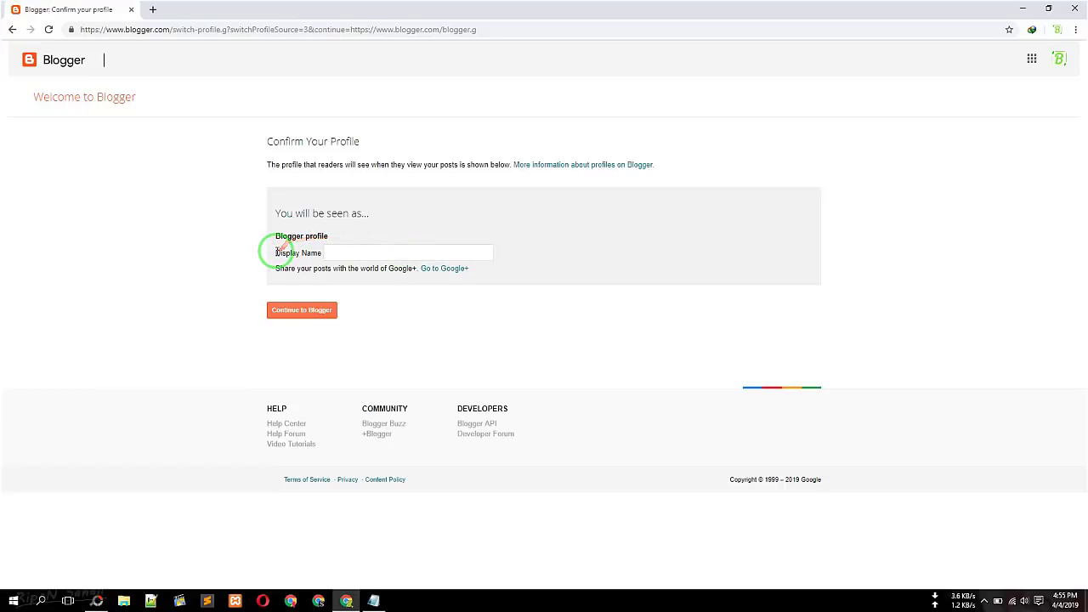
Set the Blogger profile's display name to Blogging Mafia and continue to Blogger.
{"action": "left_click", "coordinate": [325, 252]}
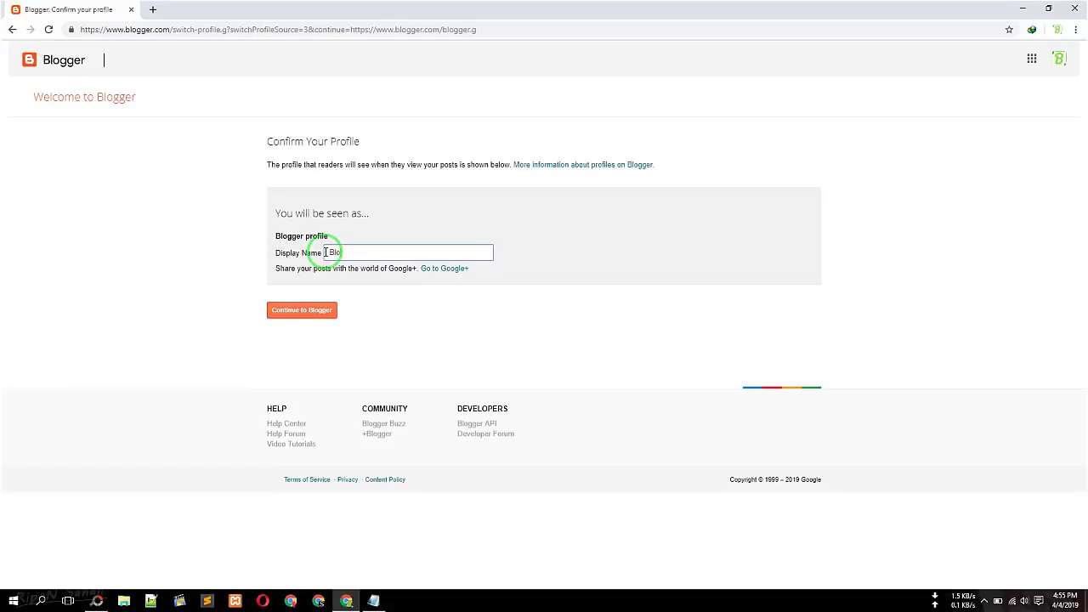
{"action": "type", "text": "gging Mafia"}
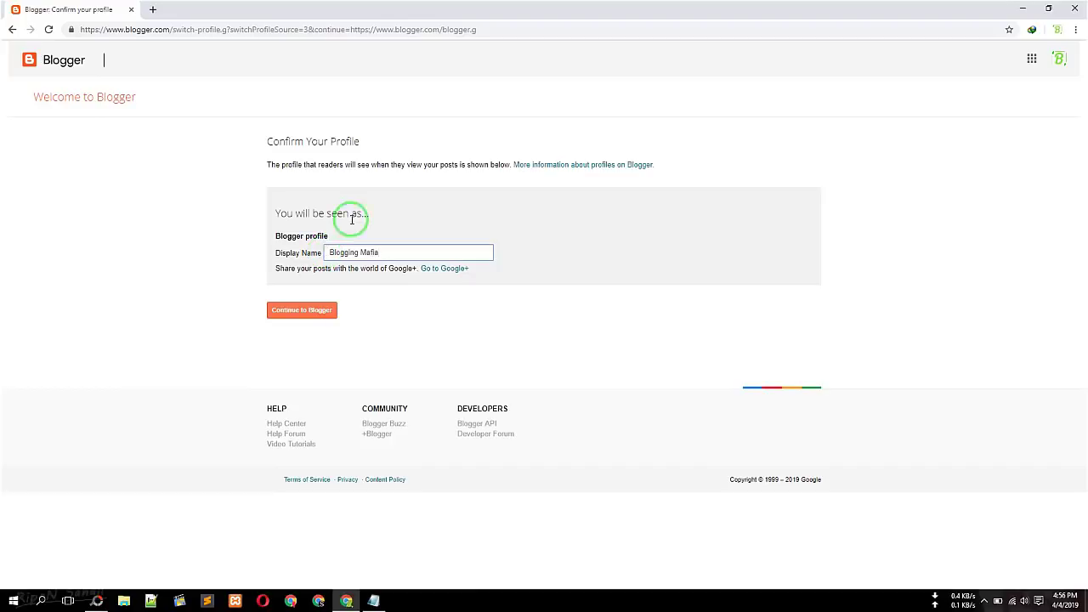
{"action": "left_click", "coordinate": [288, 313]}
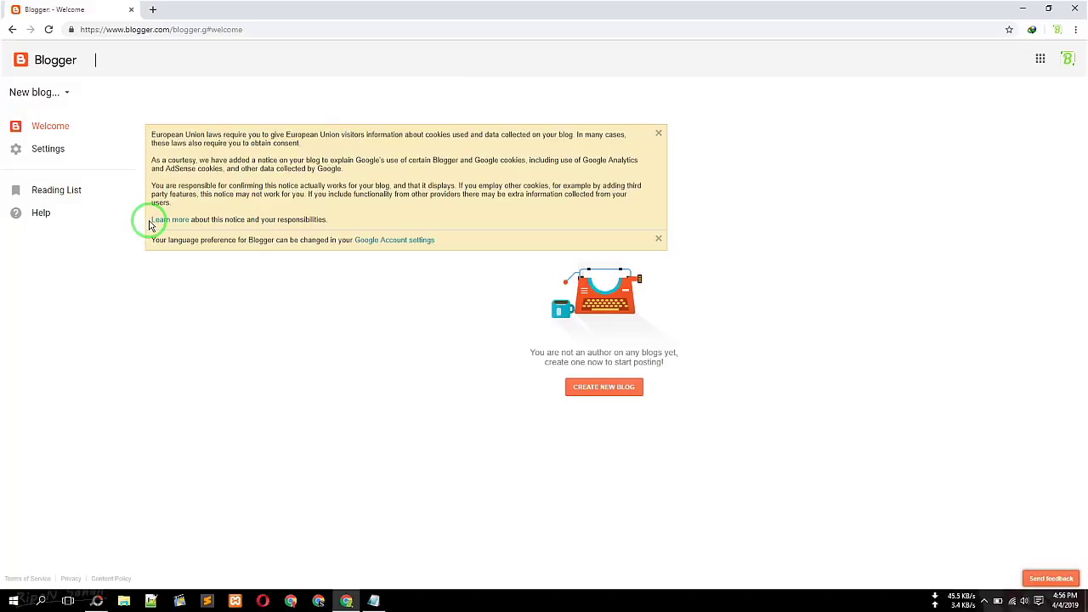
Dismiss the cookie and language notices and start creating a new blog.
{"action": "left_click", "coordinate": [658, 136]}
{"action": "left_click", "coordinate": [658, 134]}
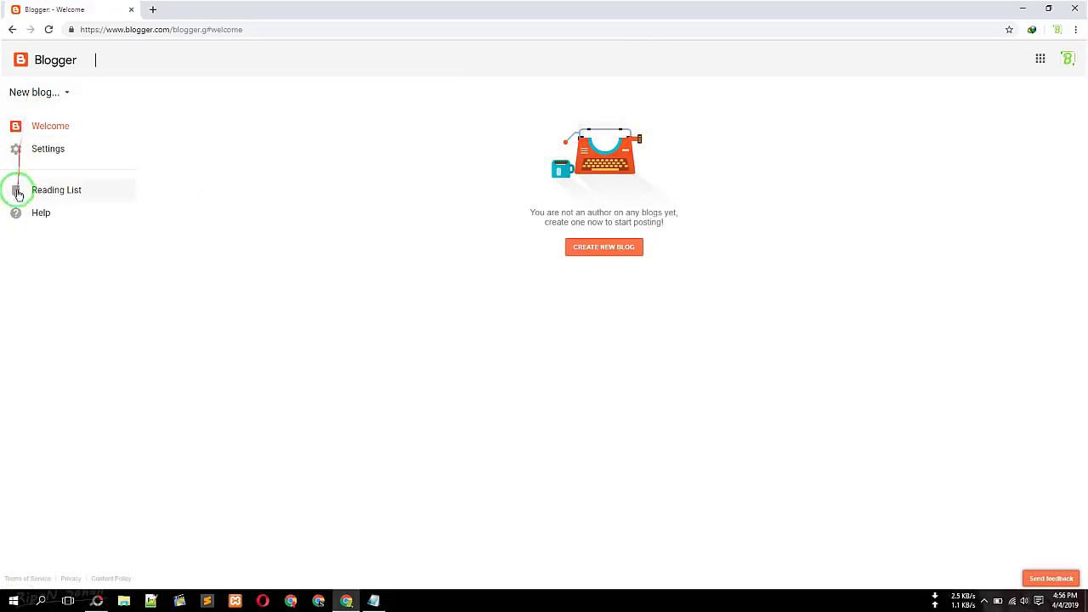
{"action": "left_click", "coordinate": [37, 91]}
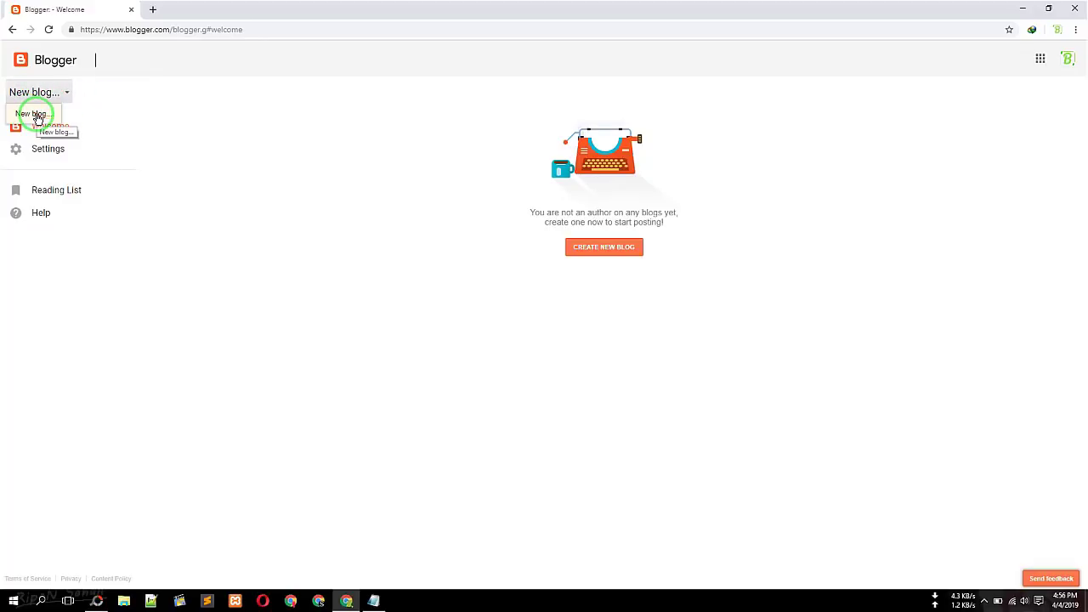
{"action": "left_click", "coordinate": [38, 117]}
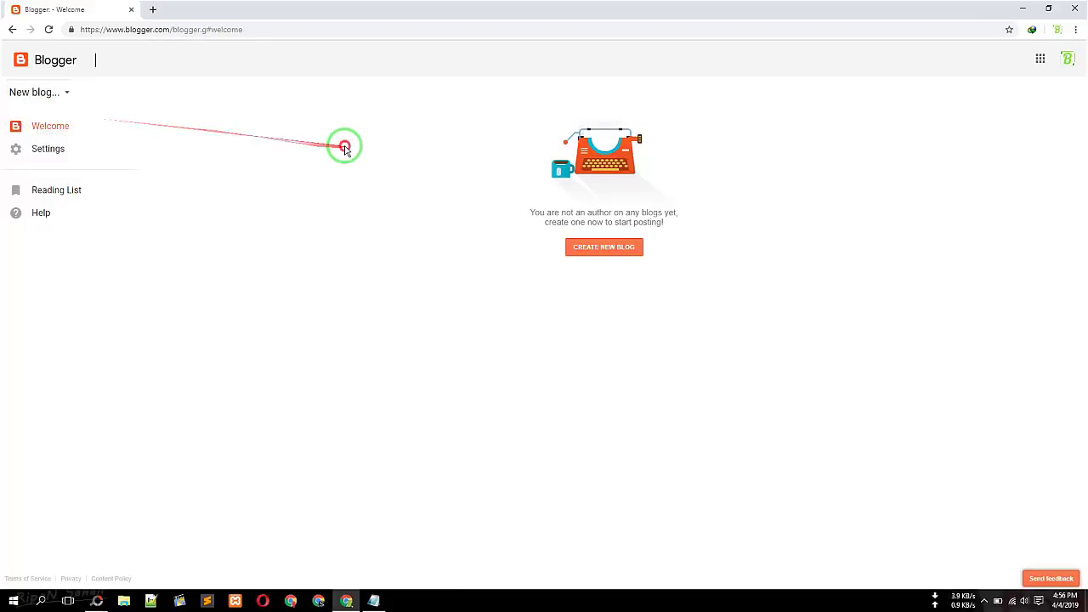
{"action": "left_click", "coordinate": [613, 252]}
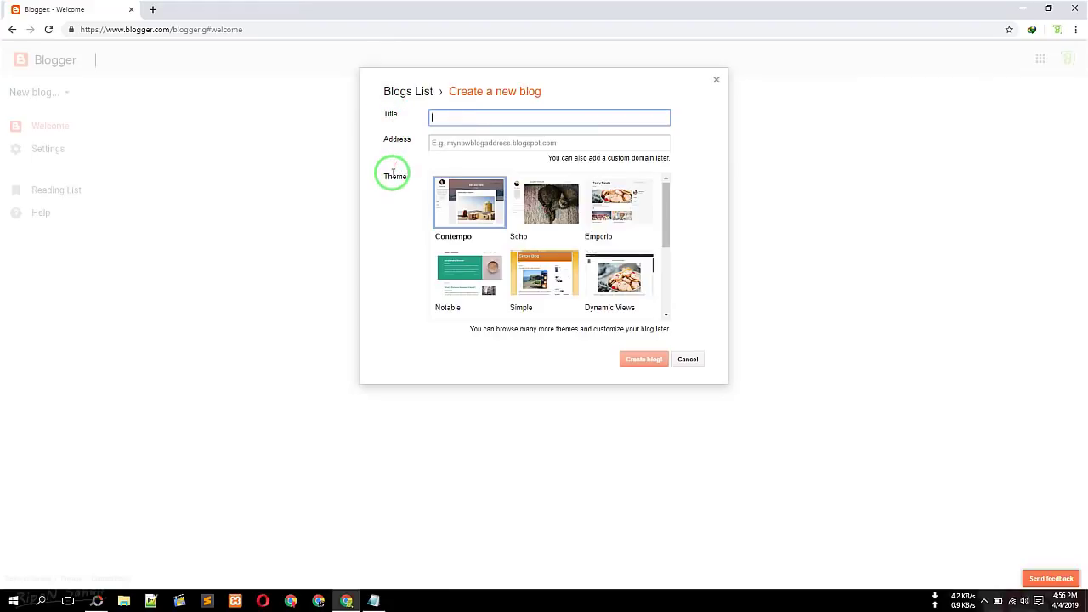
{"action": "left_click", "coordinate": [395, 139]}
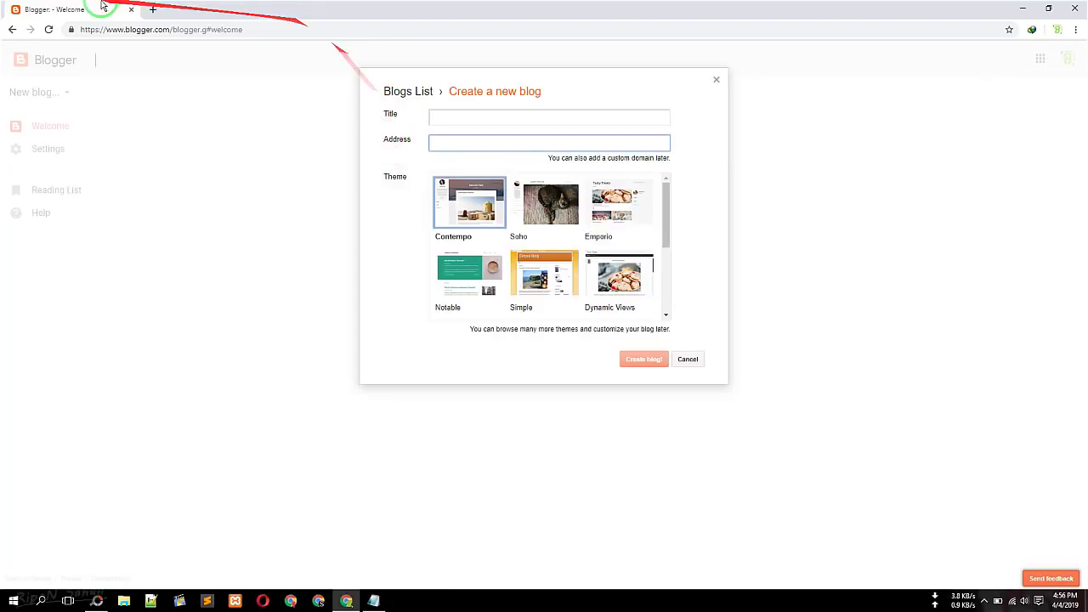
Search Google for TechRipon in a new tab and examine the title and address of the first result.
{"action": "left_click", "coordinate": [152, 9]}
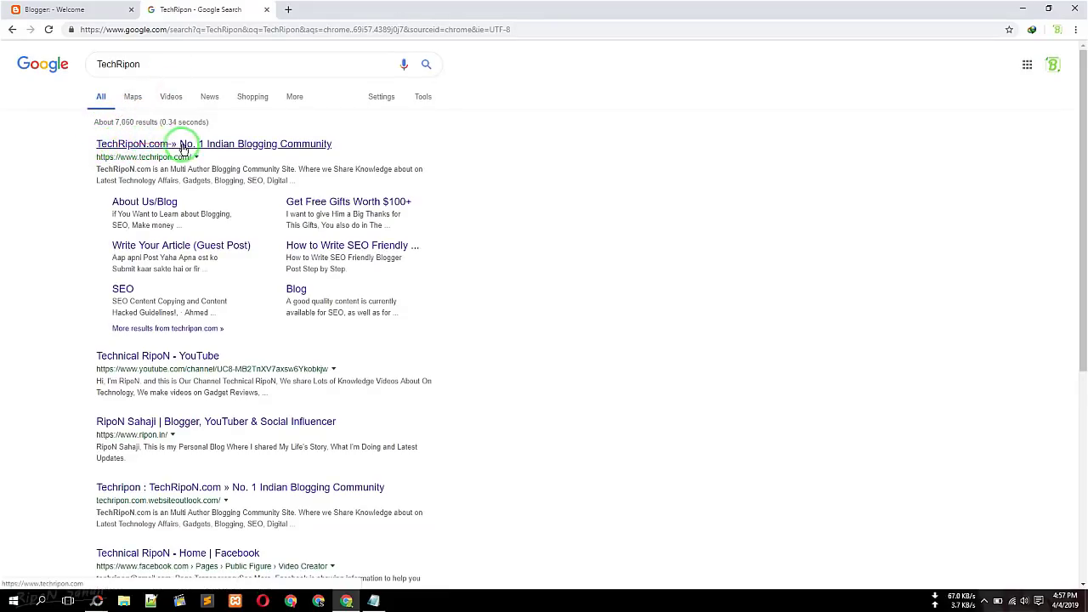
{"action": "left_click_drag", "start_coordinate": [296, 145], "coordinate": [146, 110]}
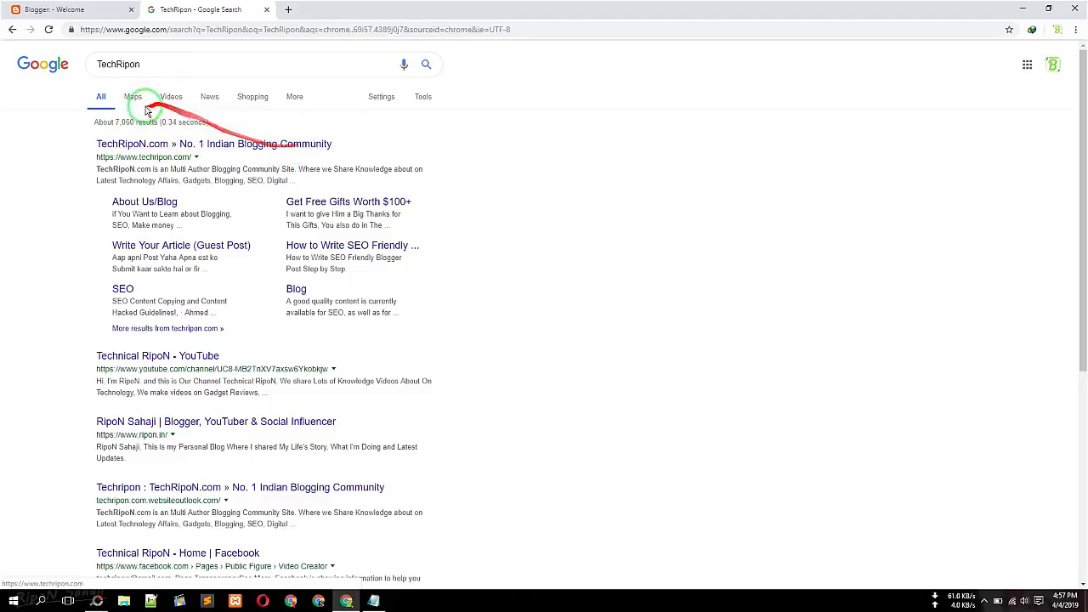
{"action": "mouse_move", "coordinate": [91, 145]}
{"action": "left_mouse_down"}
{"action": "mouse_move", "coordinate": [85, 160]}
{"action": "mouse_move", "coordinate": [96, 151]}
{"action": "mouse_move", "coordinate": [119, 169]}
{"action": "mouse_move", "coordinate": [136, 166]}
{"action": "left_mouse_up"}
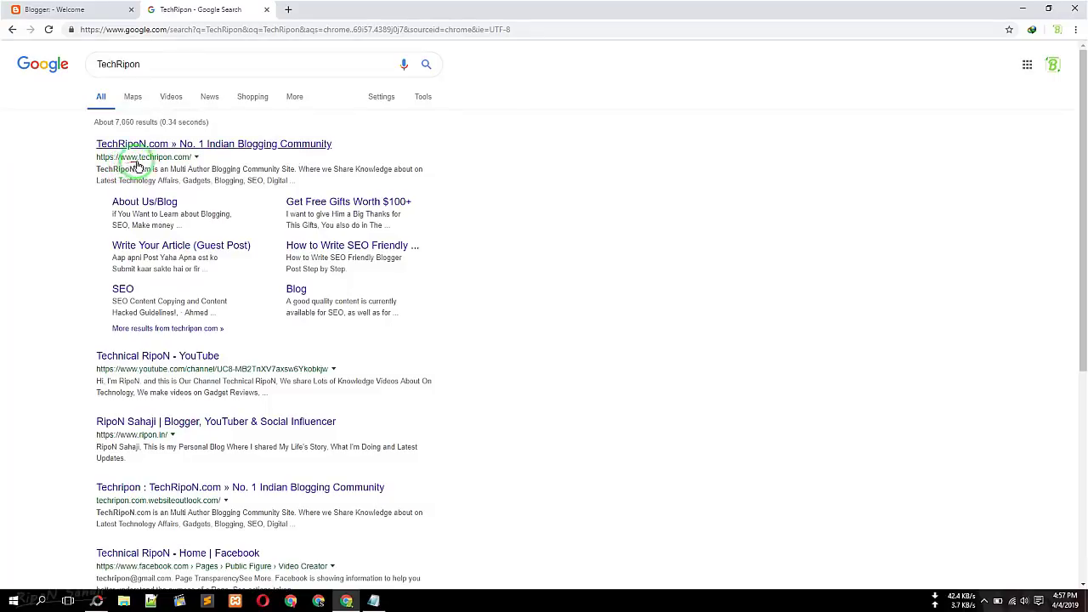
{"action": "left_click", "coordinate": [106, 162]}
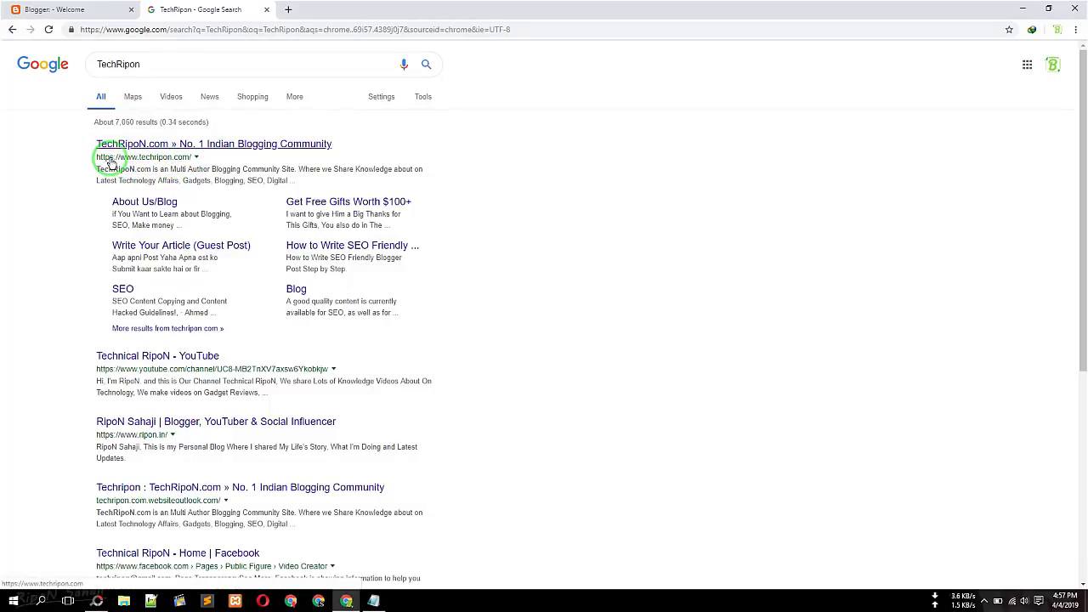
Return to the new blog form in Blogger and set the blog title to BloggingMafia.
{"action": "left_click", "coordinate": [110, 10]}
{"action": "left_click", "coordinate": [441, 142]}
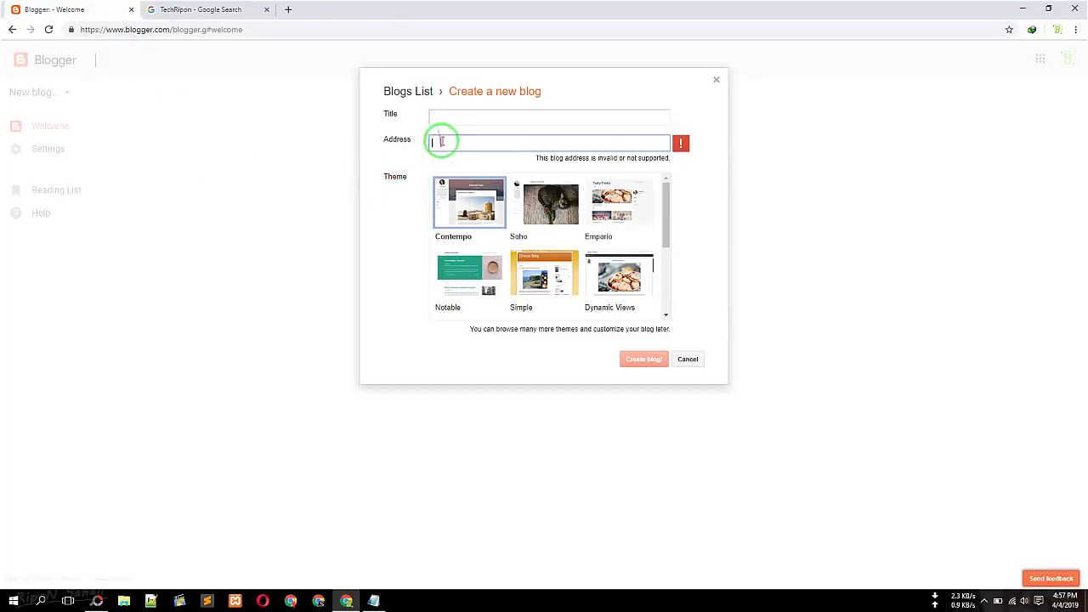
{"action": "left_click", "coordinate": [443, 116]}
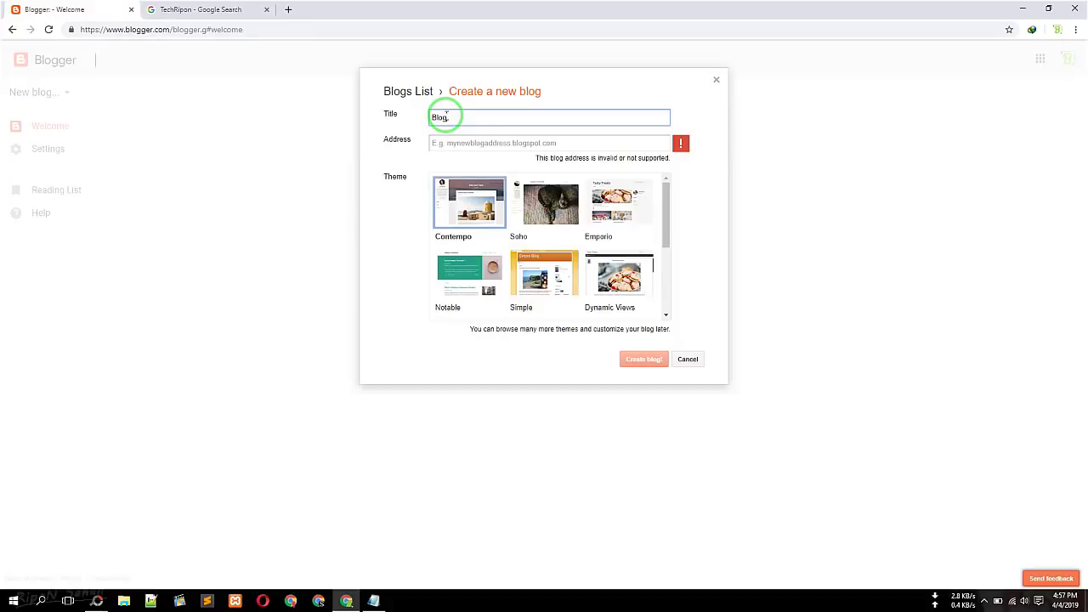
{"action": "type", "text": "BloggingMafia"}
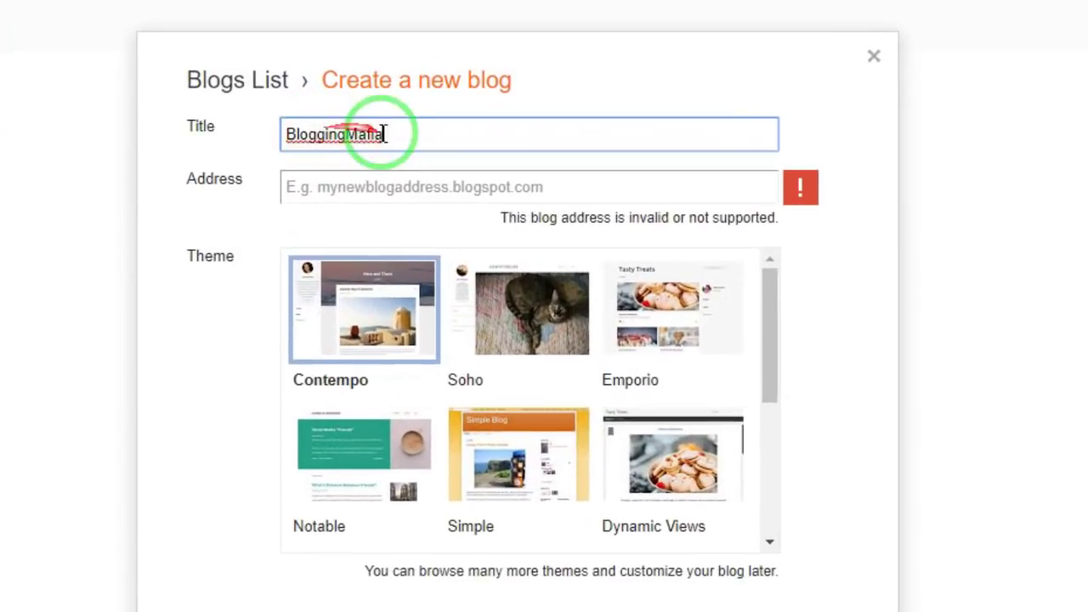
Copy the blog title into the address and try the suggested BloggingMafia.blogspot.com.
{"action": "left_click", "coordinate": [360, 180]}
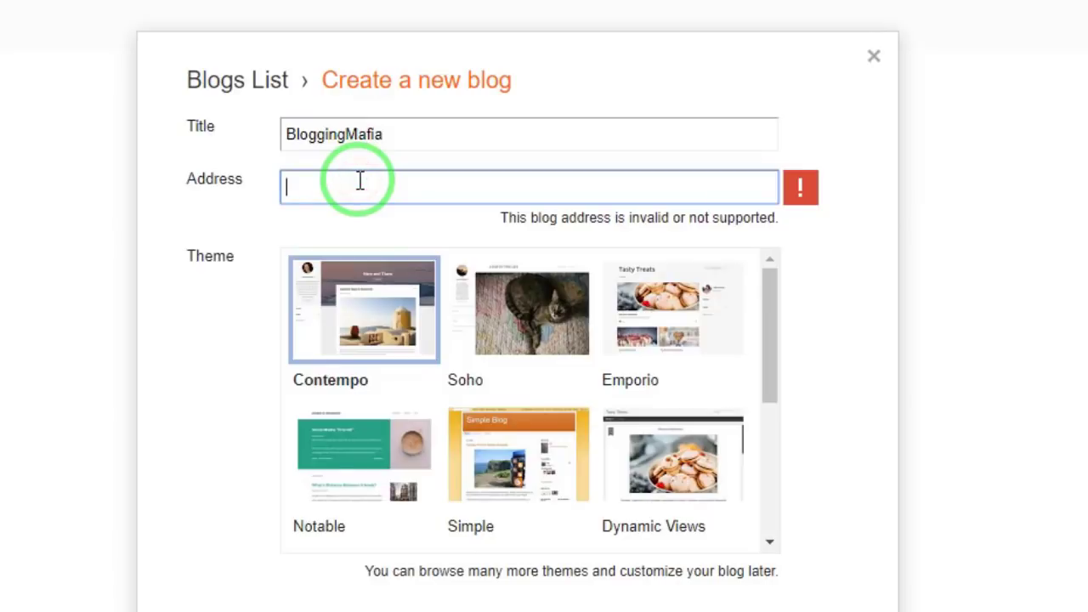
{"action": "left_click", "coordinate": [360, 139]}
{"action": "double_click", "coordinate": [364, 141]}
{"action": "key", "text": "ctrl+c"}
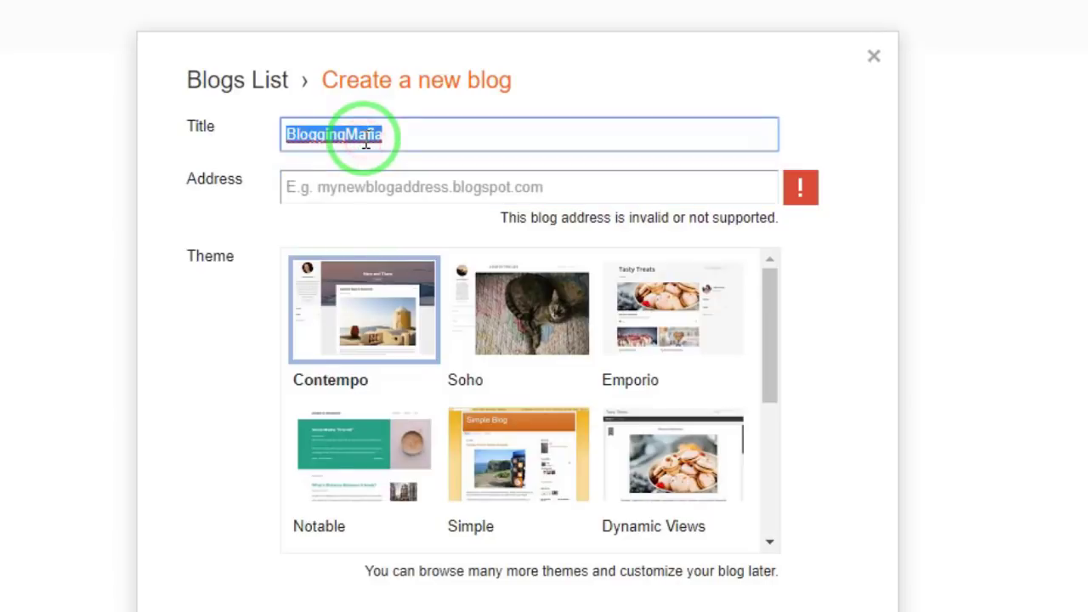
{"action": "left_click", "coordinate": [359, 178]}
{"action": "key", "text": "ctrl+v"}
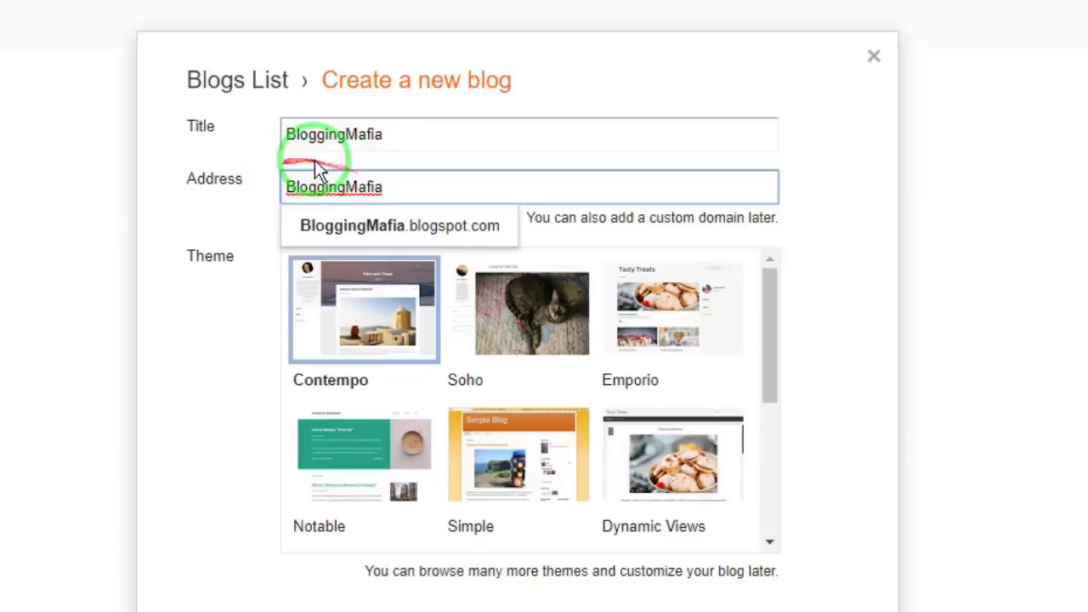
{"action": "left_click", "coordinate": [312, 226]}
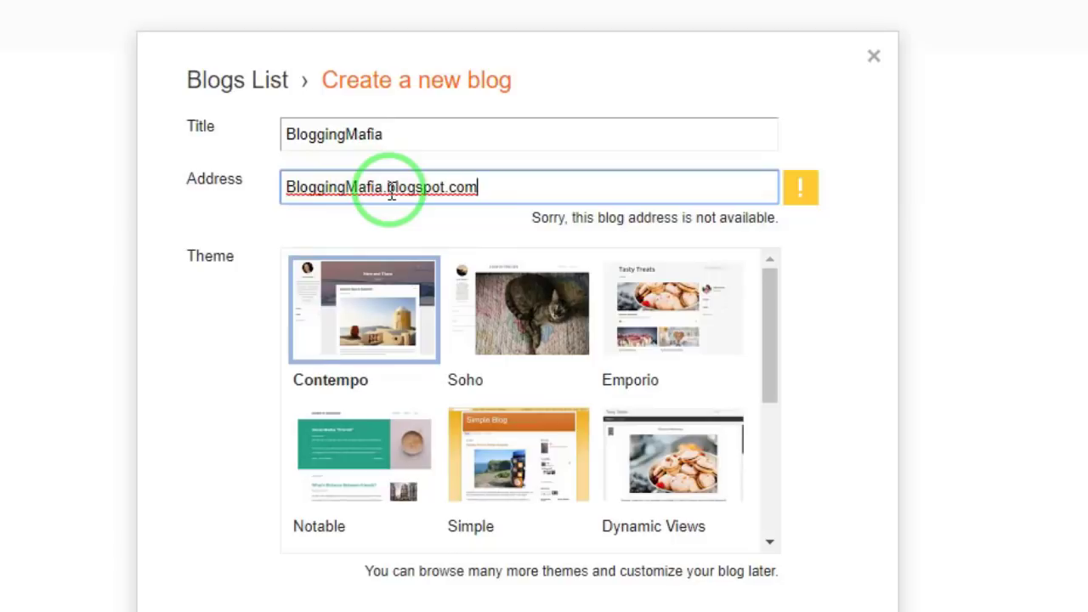
Change the blog address to RipoNMafia.blogspot.com and accept the suggested address.
{"action": "left_click", "coordinate": [482, 187]}
{"action": "left_click_drag", "start_coordinate": [431, 186], "coordinate": [265, 176]}
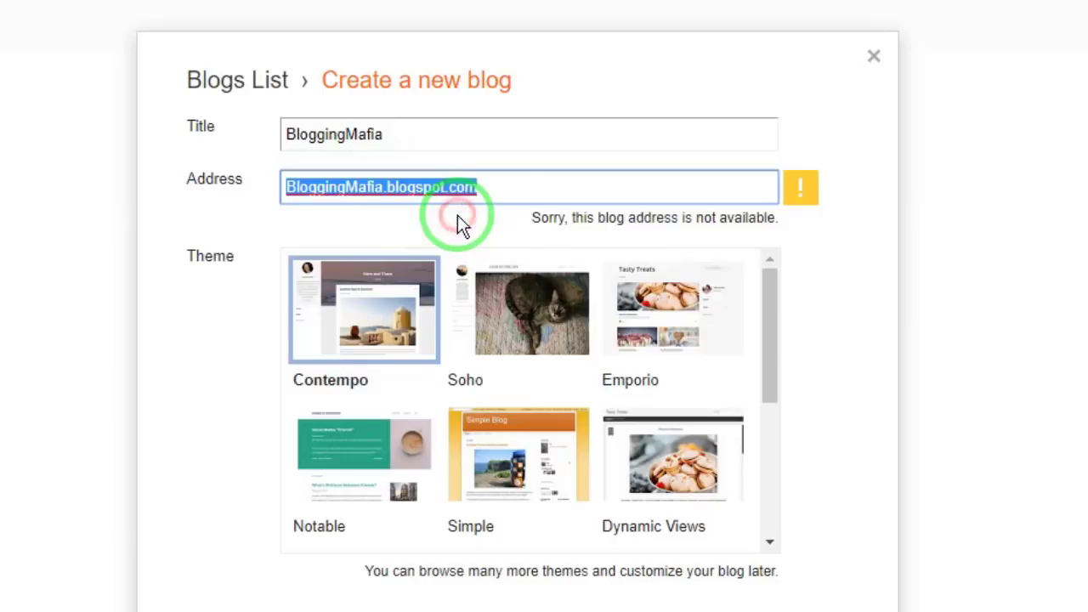
{"action": "left_click", "coordinate": [483, 186]}
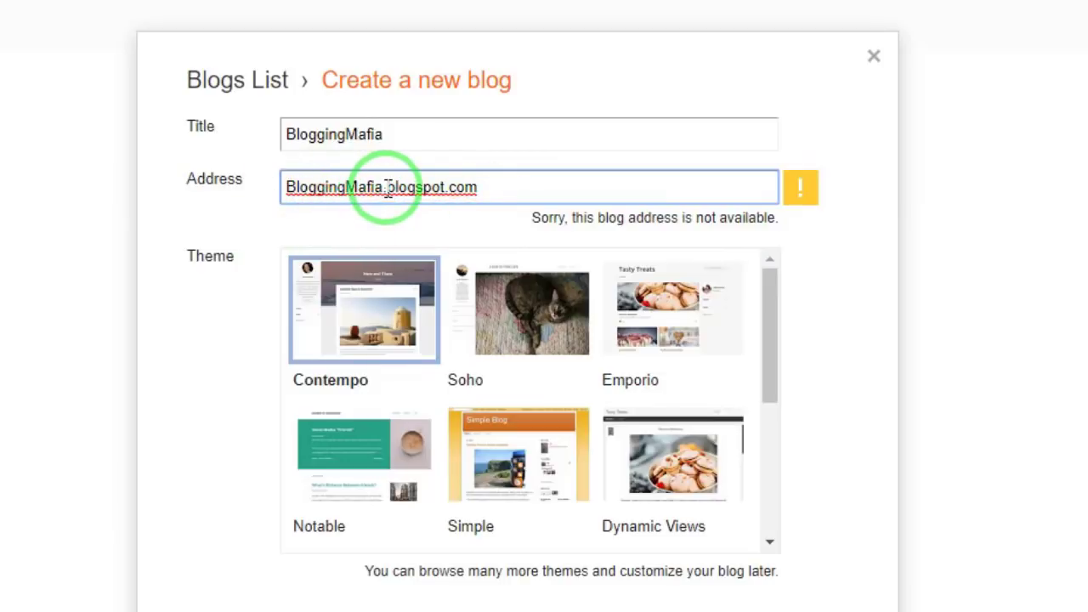
{"action": "left_click_drag", "start_coordinate": [382, 187], "coordinate": [270, 183]}
{"action": "type", "text": "b"}
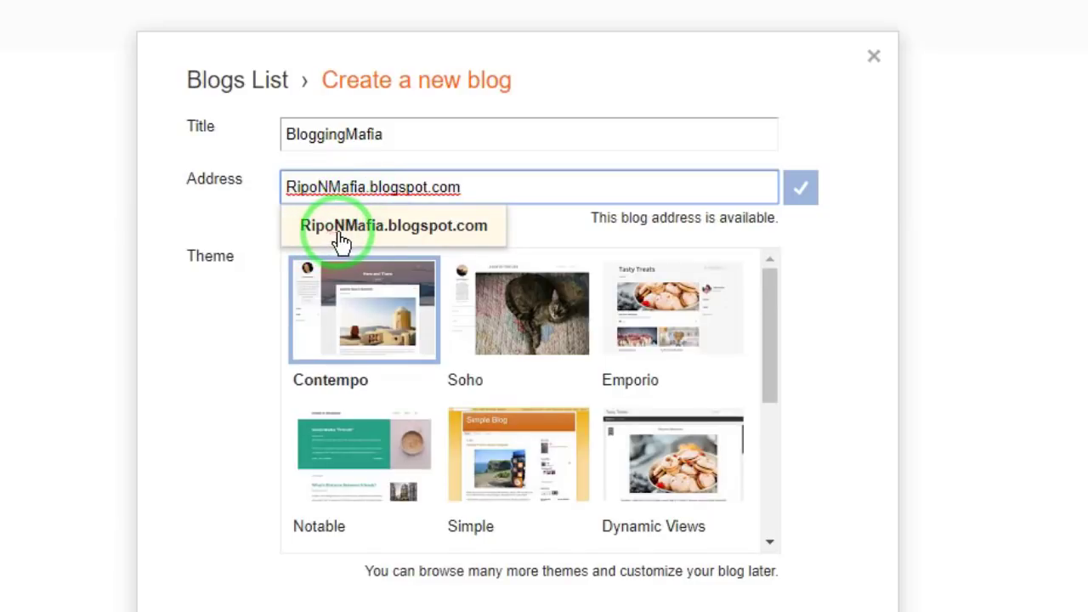
{"action": "left_click", "coordinate": [435, 237]}
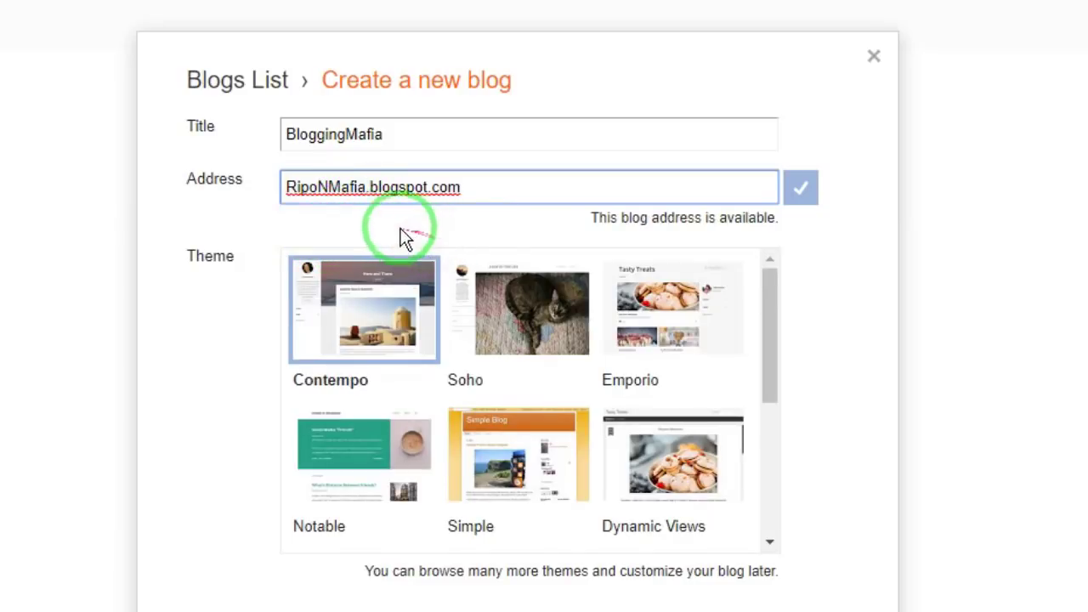
{"action": "left_click", "coordinate": [274, 202]}
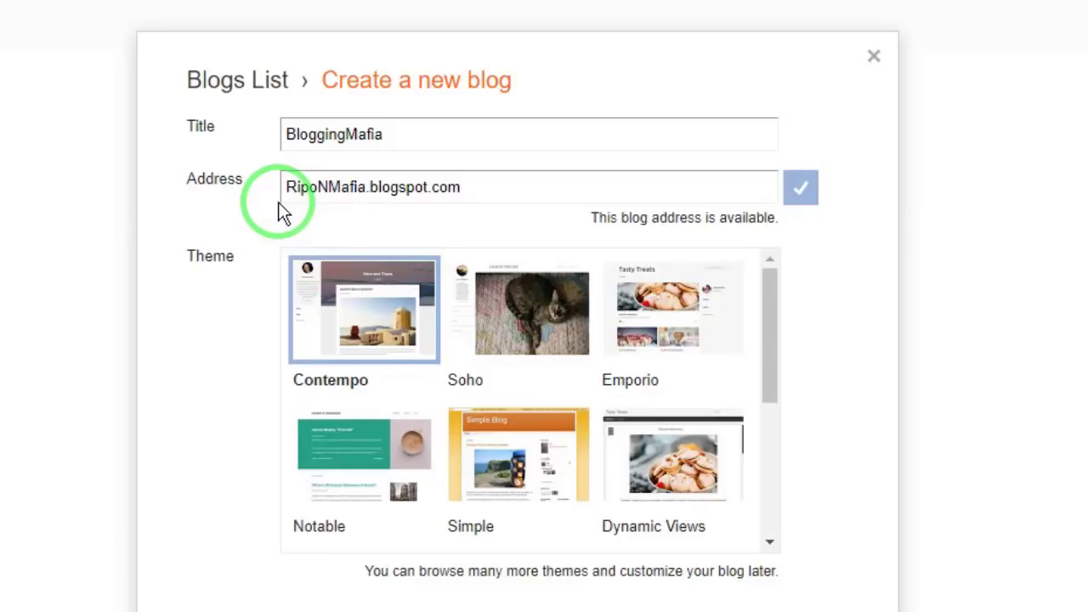
{"action": "left_click", "coordinate": [366, 188]}
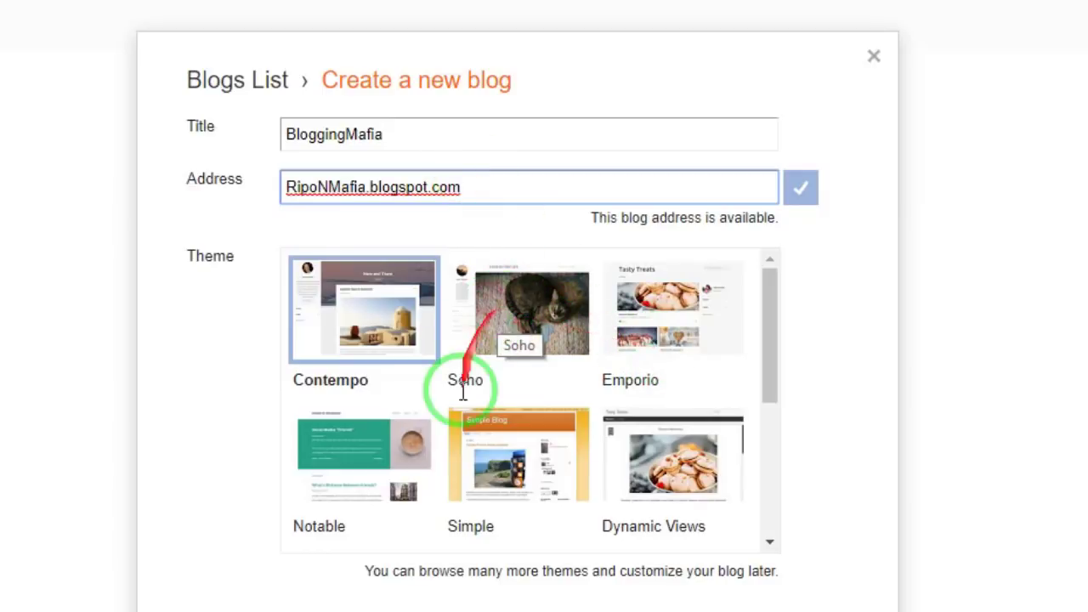
Choose the Emporio theme for the blog and create it.
{"action": "scroll", "coordinate": [463, 391], "scroll_direction": "down", "scroll_amount": 3}
{"action": "scroll", "coordinate": [463, 393], "scroll_direction": "up", "scroll_amount": 3}
{"action": "left_click", "coordinate": [647, 334]}
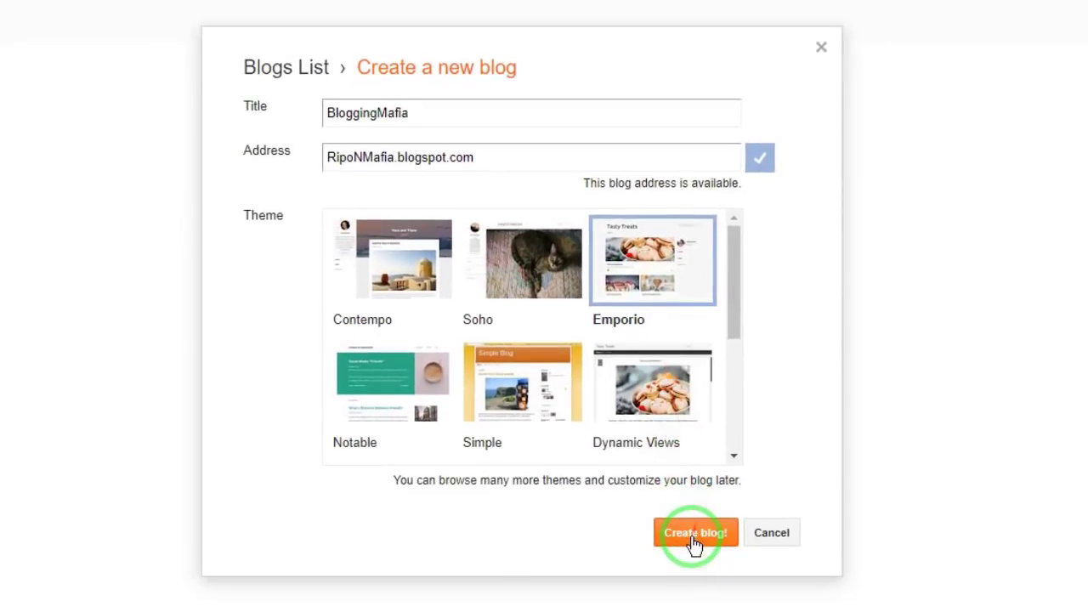
{"action": "left_click", "coordinate": [692, 542]}
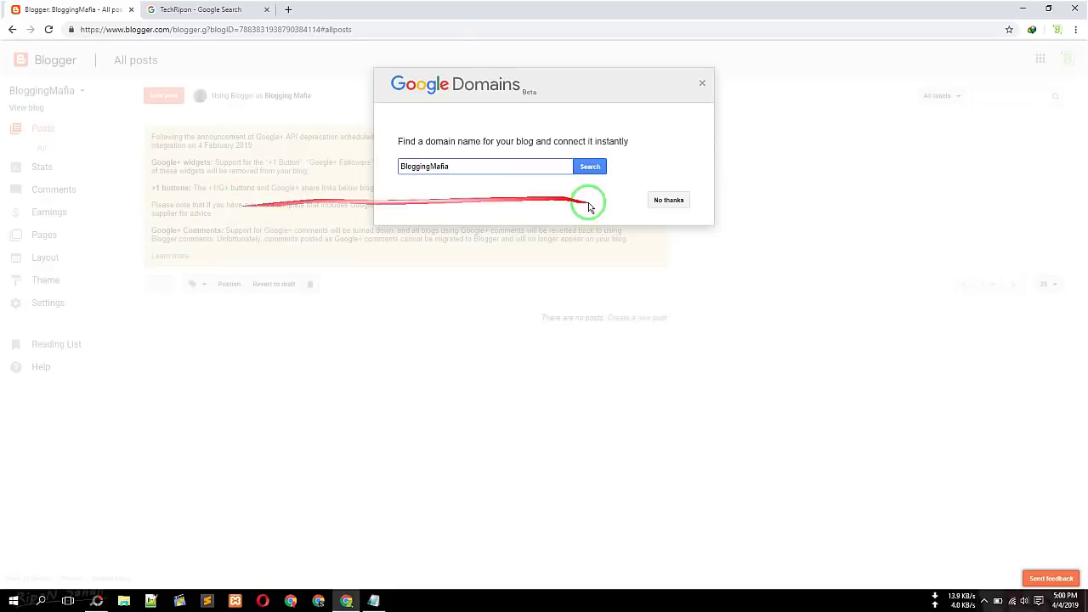
Dismiss the Google Domains offer and the Google+ notice, and view the newly created blog.
{"action": "left_click", "coordinate": [661, 197]}
{"action": "left_click", "coordinate": [658, 135]}
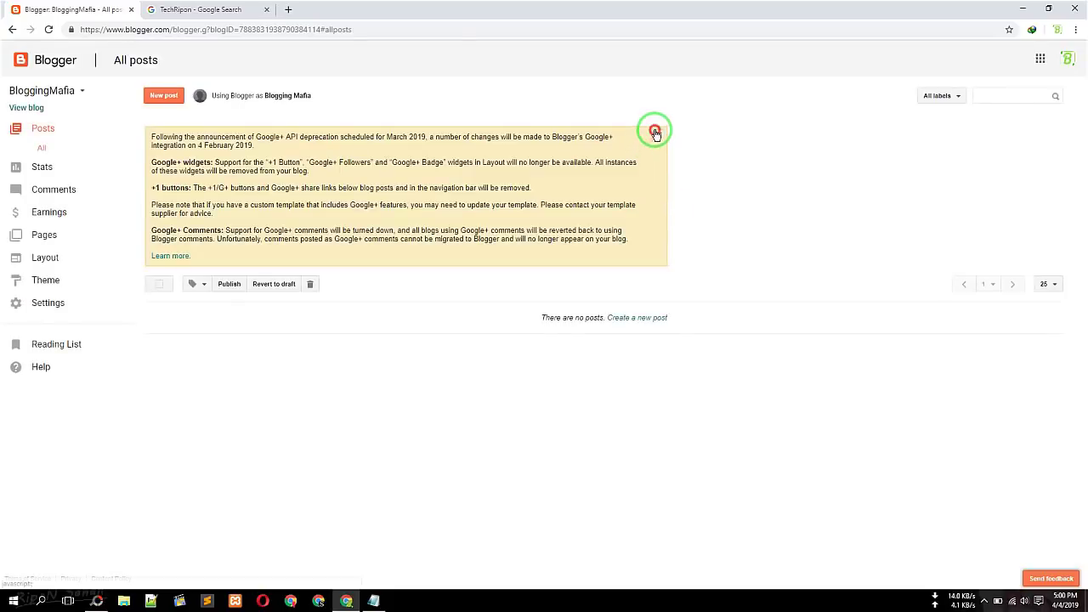
{"action": "left_click", "coordinate": [25, 109]}
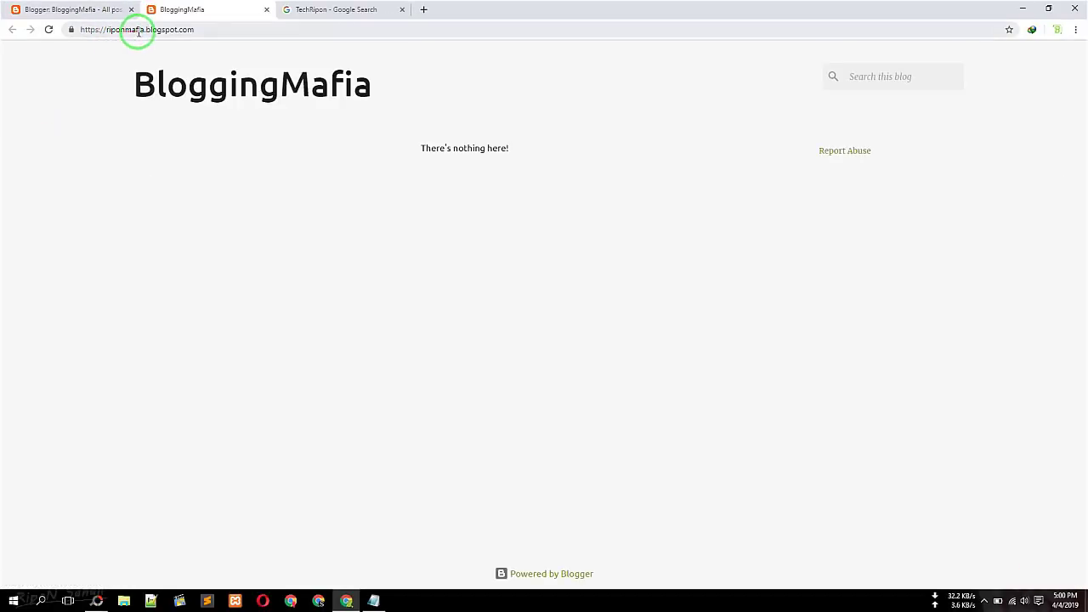
Copy the new blog's full web address from the live BloggingMafia page.
{"action": "left_click", "coordinate": [170, 30]}
{"action": "right_click", "coordinate": [175, 32]}
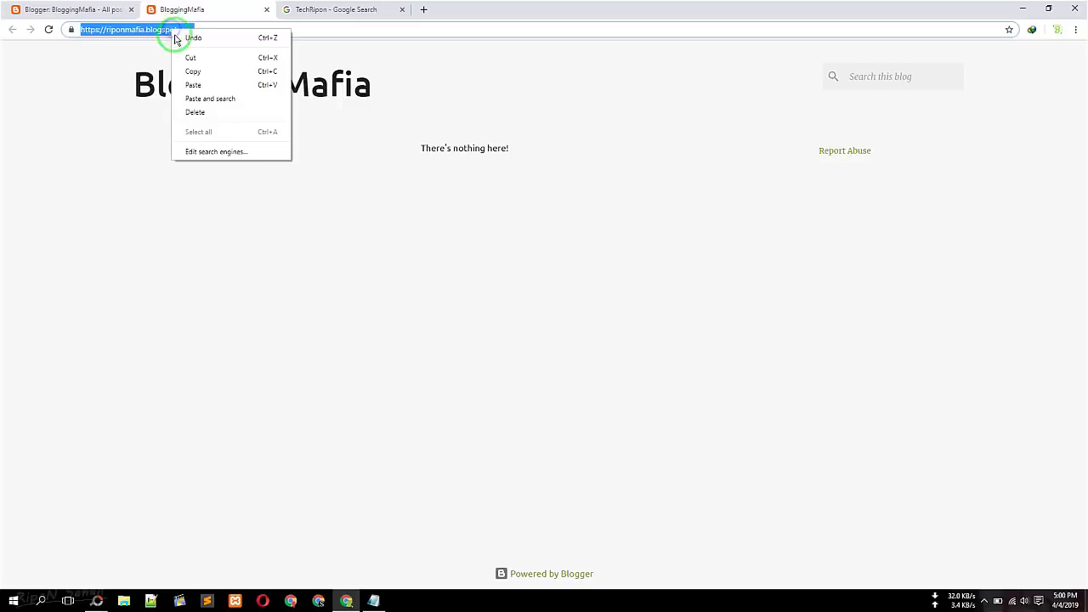
{"action": "left_click", "coordinate": [190, 71]}
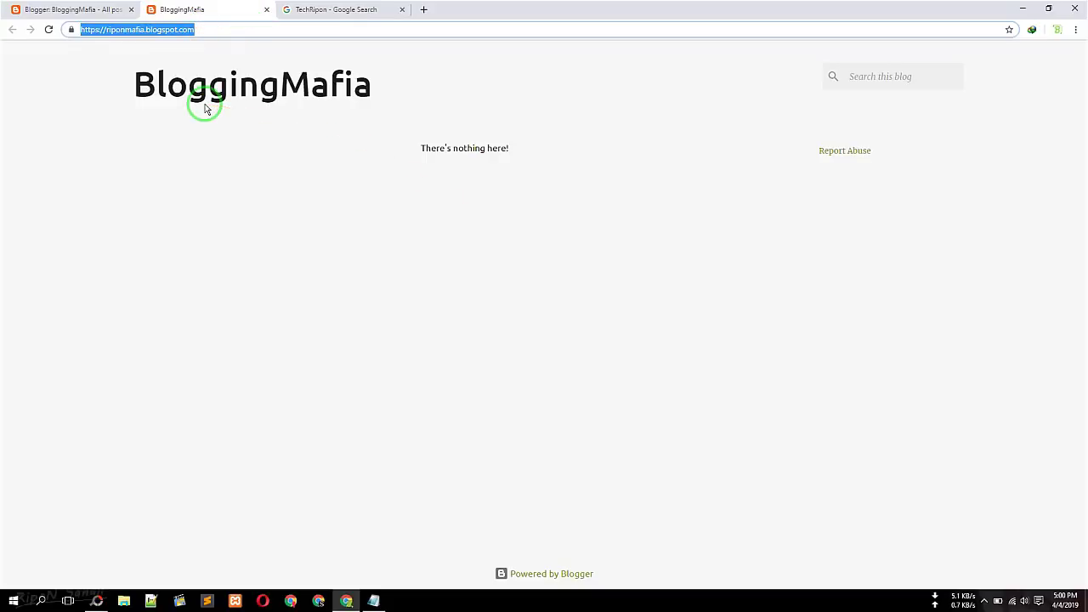
{"action": "left_click", "coordinate": [180, 152]}
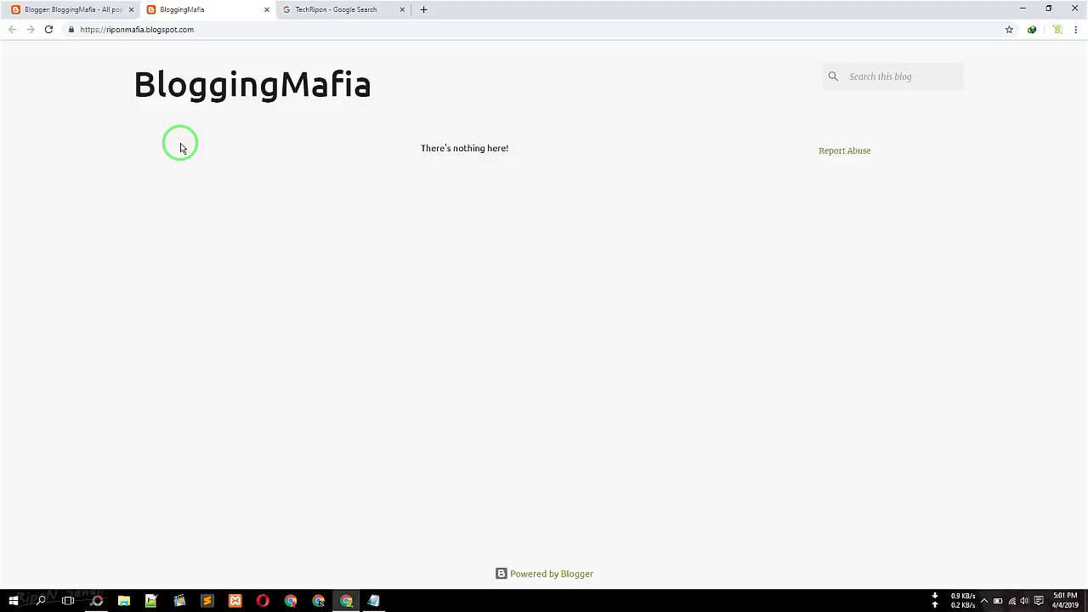
Open TechRipoN.com from the Google search results, look through its homepage layout and articles, and return to the BloggingMafia blog.
{"action": "left_click", "coordinate": [315, 10]}
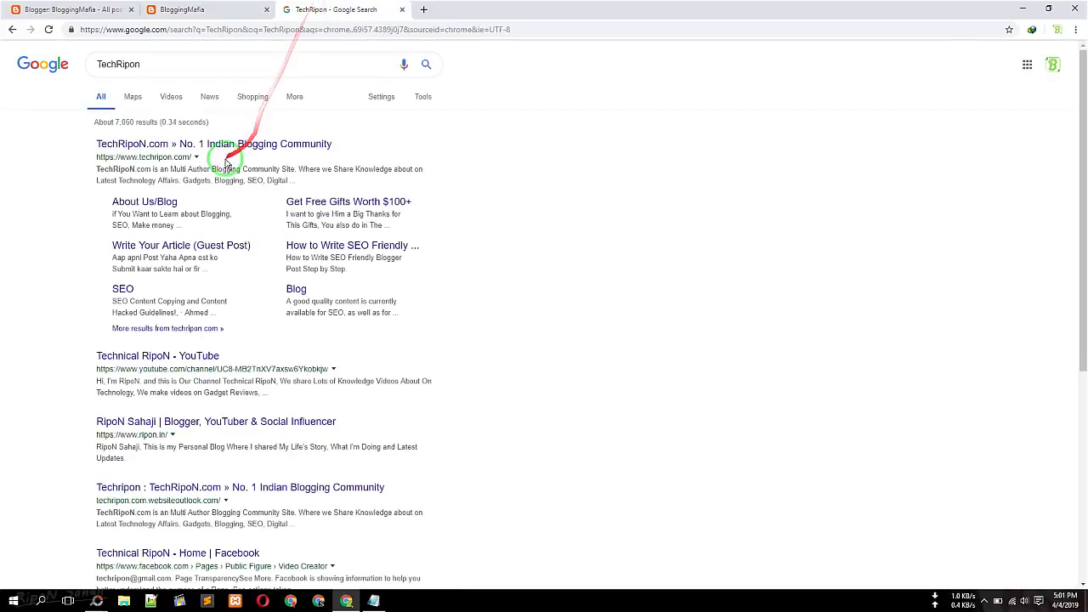
{"action": "left_click", "coordinate": [224, 151]}
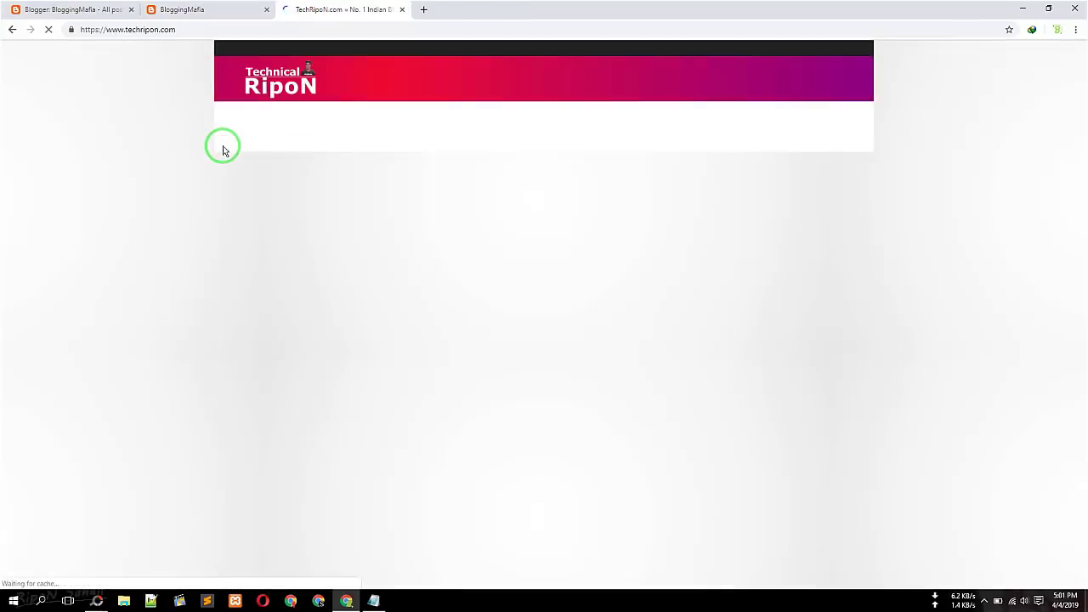
{"action": "scroll", "coordinate": [110, 183], "scroll_direction": "down", "scroll_amount": 4}
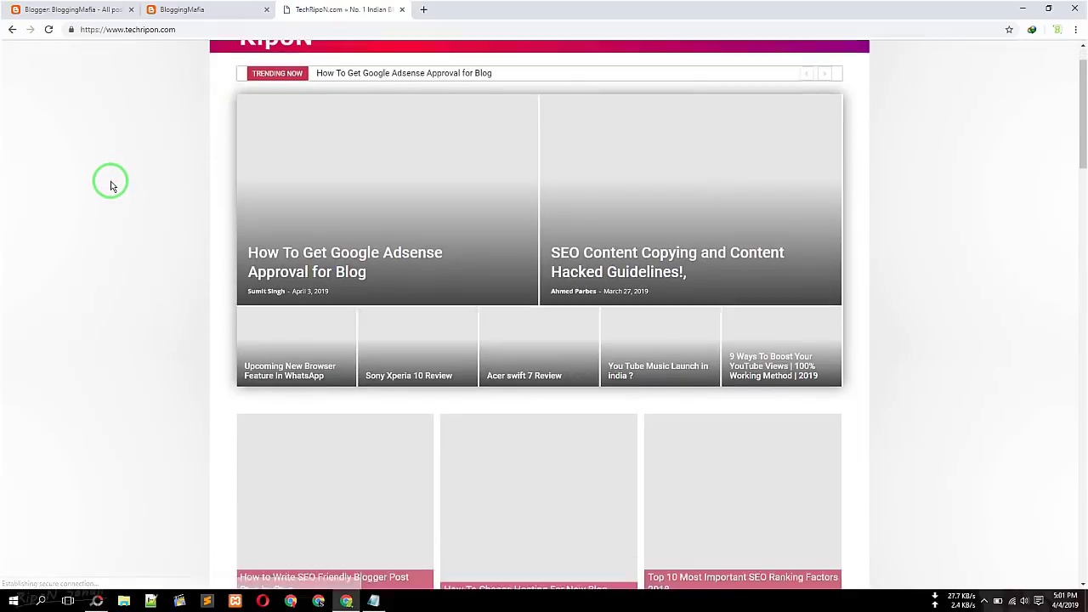
{"action": "scroll", "coordinate": [109, 182], "scroll_direction": "up", "scroll_amount": 4}
{"action": "scroll", "coordinate": [111, 185], "scroll_direction": "down", "scroll_amount": 4}
{"action": "scroll", "coordinate": [111, 186], "scroll_direction": "down", "scroll_amount": 8}
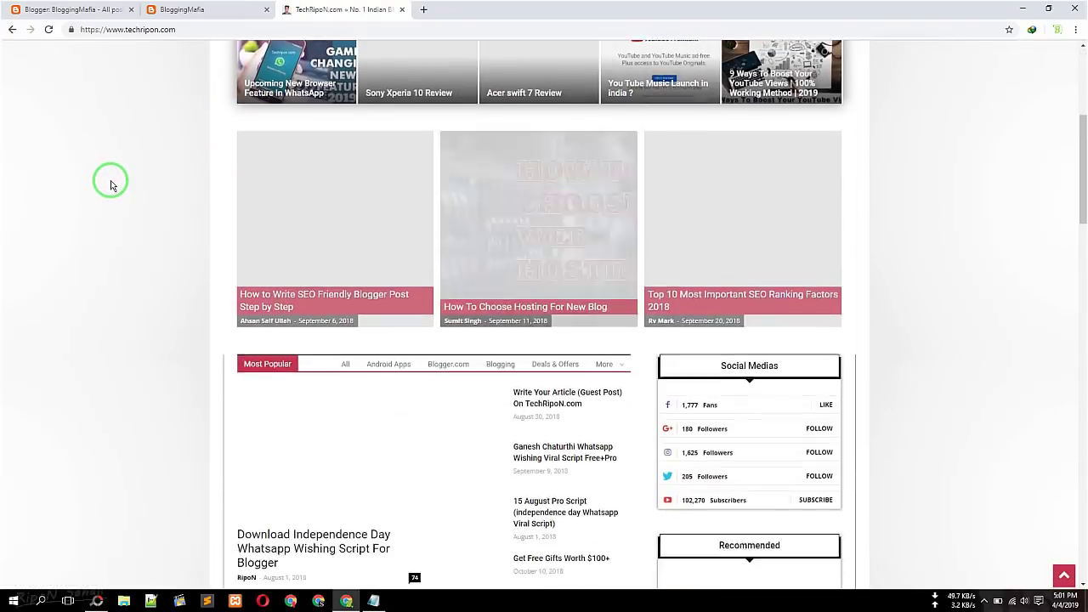
{"action": "scroll", "coordinate": [111, 184], "scroll_direction": "down", "scroll_amount": 12}
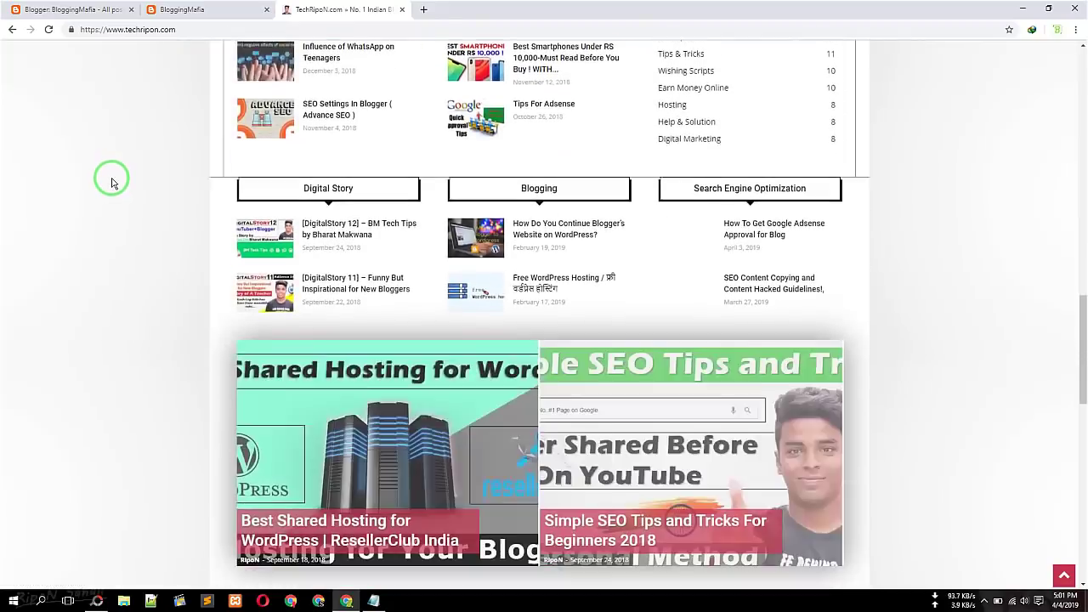
{"action": "scroll", "coordinate": [110, 181], "scroll_direction": "up", "scroll_amount": 12}
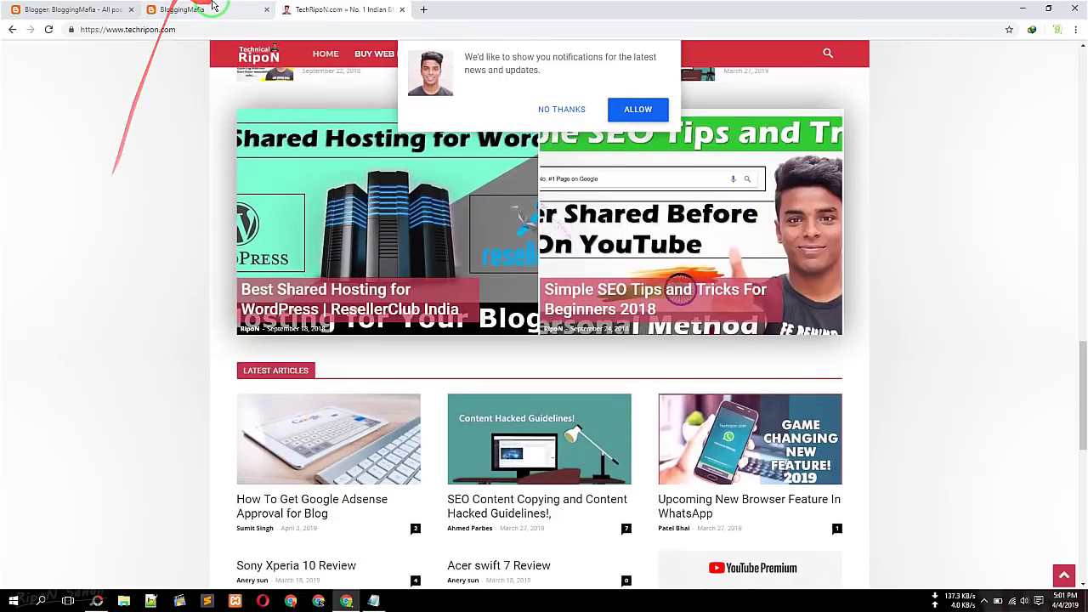
{"action": "left_click", "coordinate": [213, 6]}
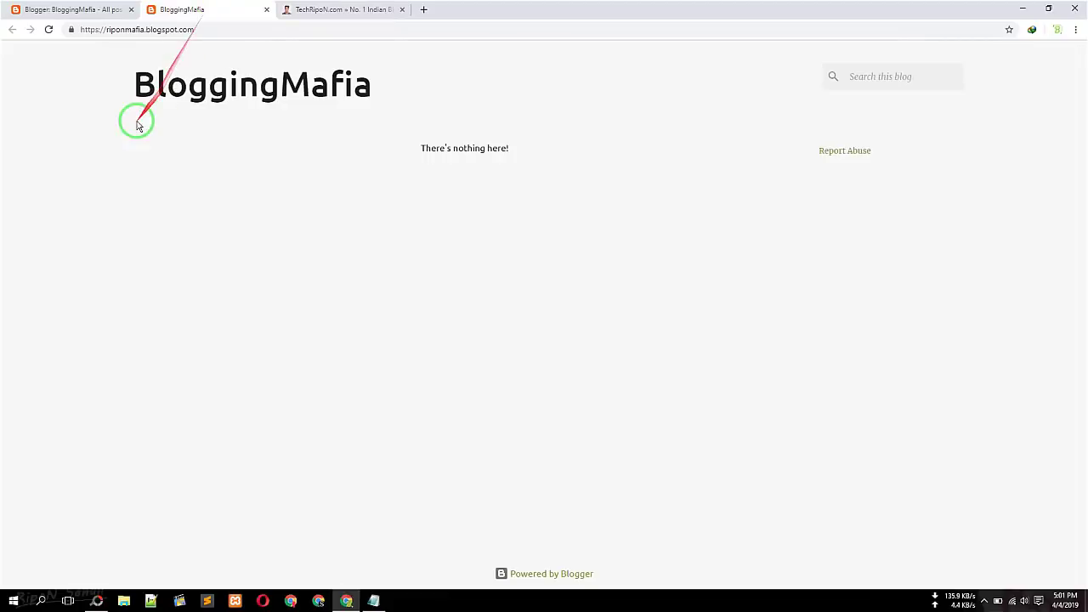